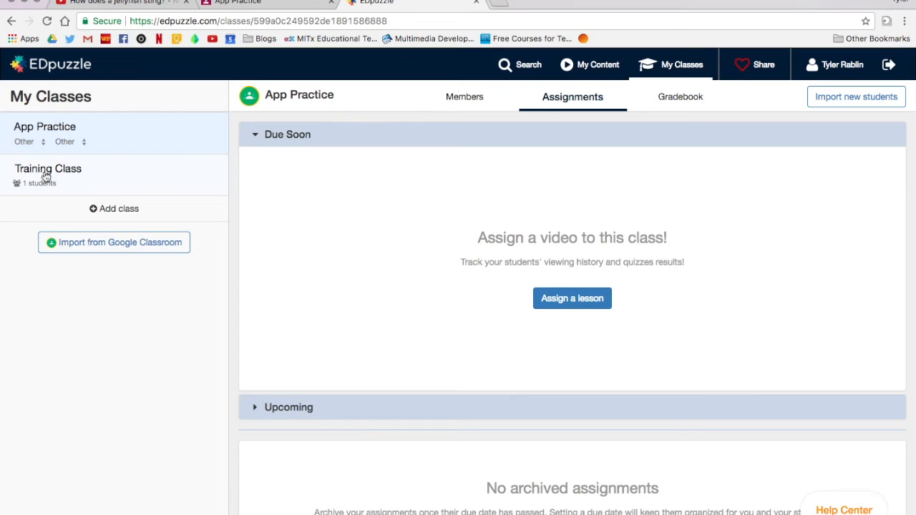
- Review the members, assignments and gradebook of the App Practice class
left_click(466, 98)
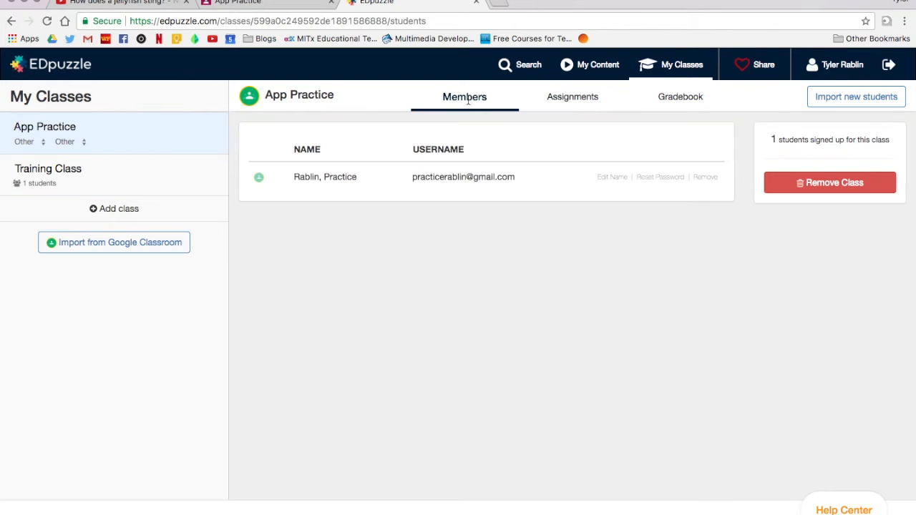
left_click(580, 95)
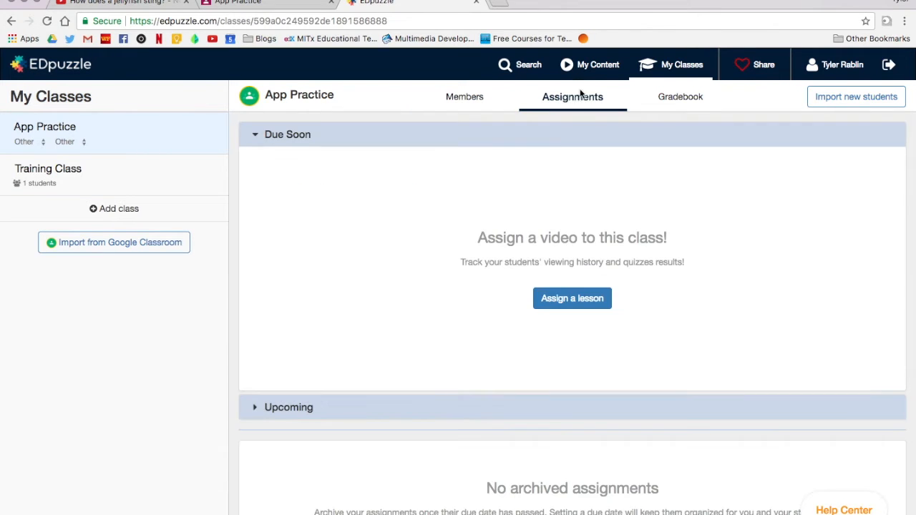
left_click(680, 99)
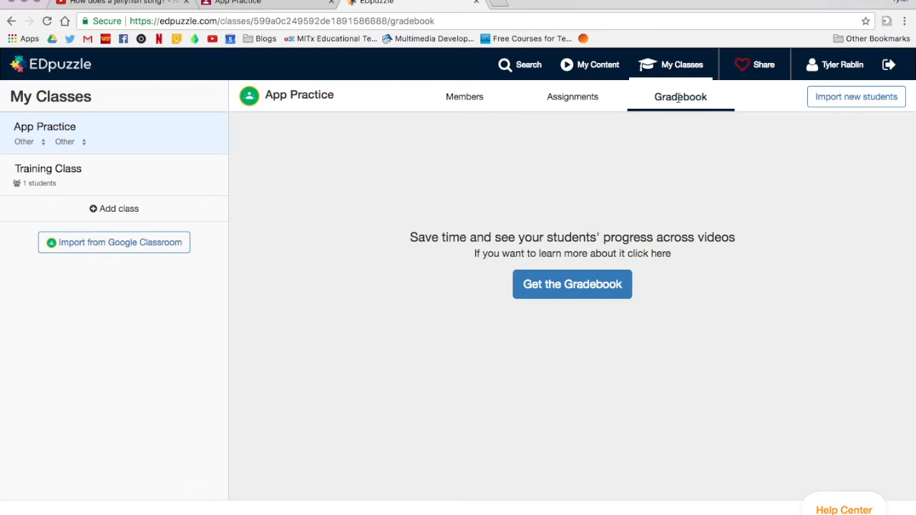
left_click(570, 104)
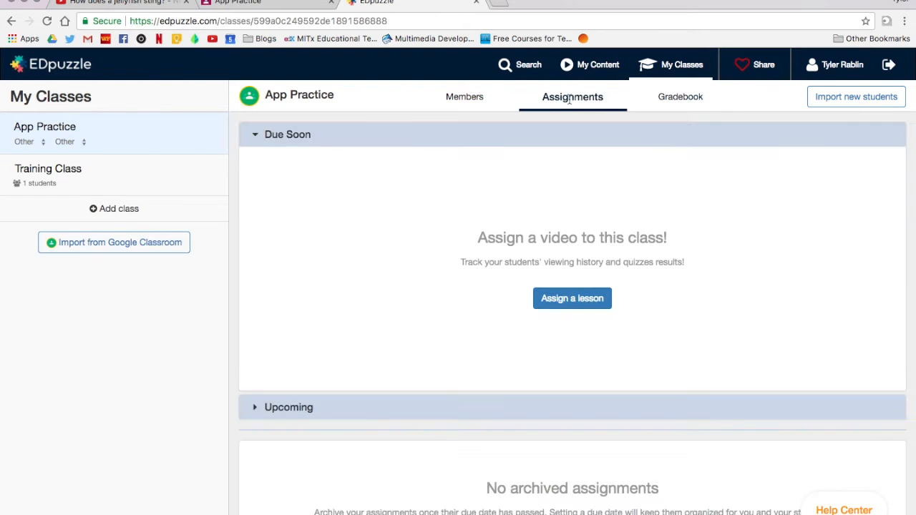
- Start creating a new video from My Content and bring up the YouTube search results for "Jellyfish"
left_click(591, 71)
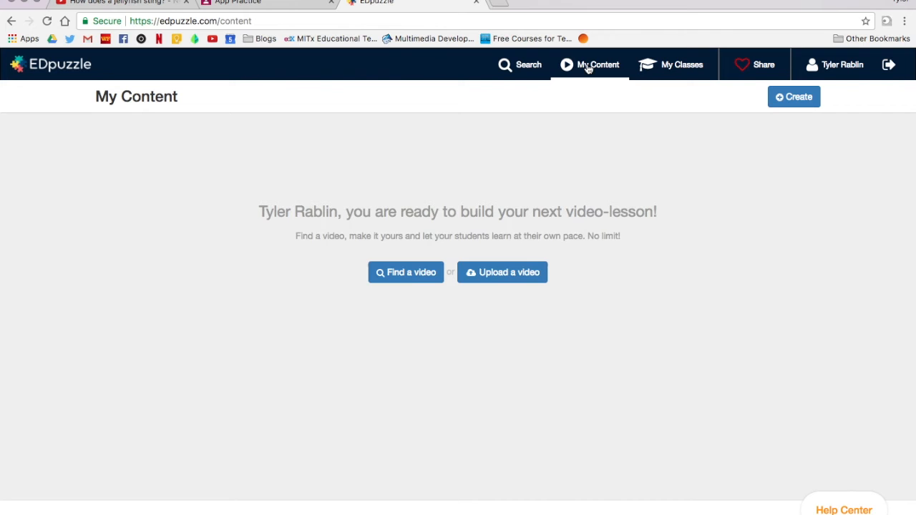
left_click(417, 284)
left_click(590, 75)
left_click(791, 102)
left_click(791, 103)
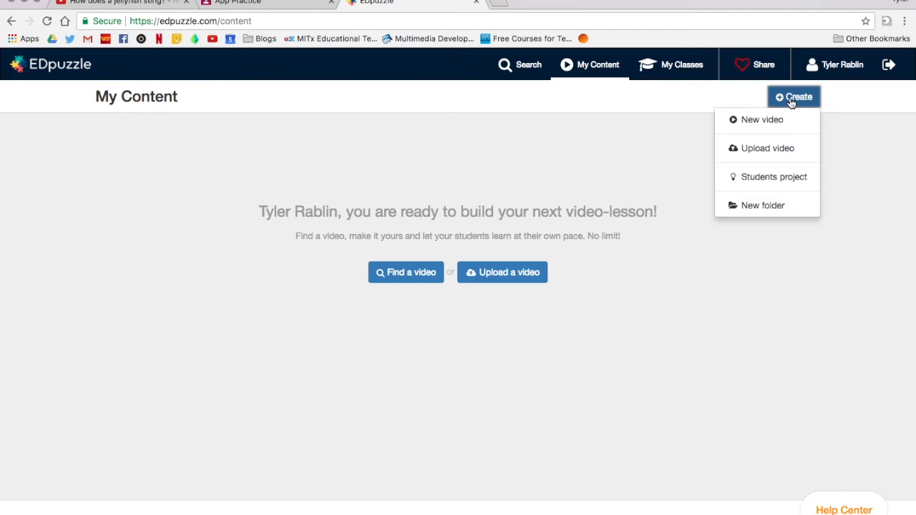
left_click(756, 123)
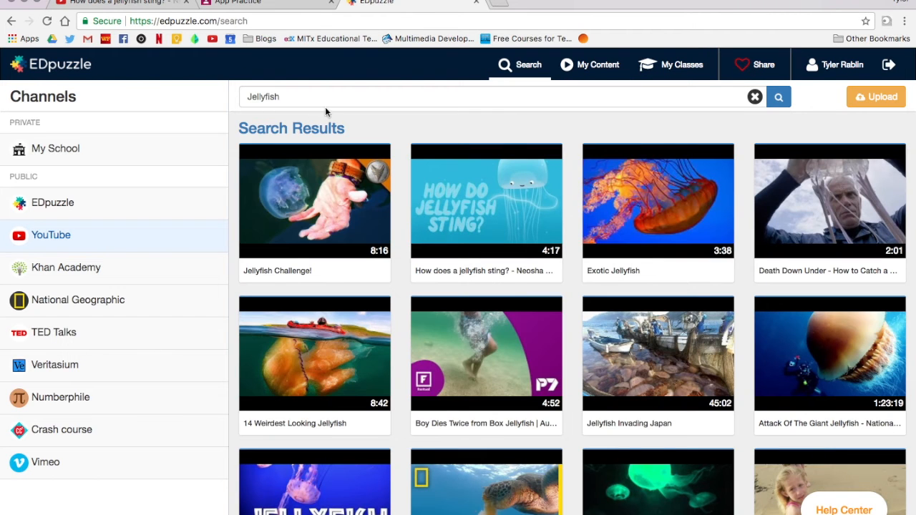
- Preview the YouTube video "How does a jellyfish sting?" and open it for editing as a lesson
mouse_move(501, 207)
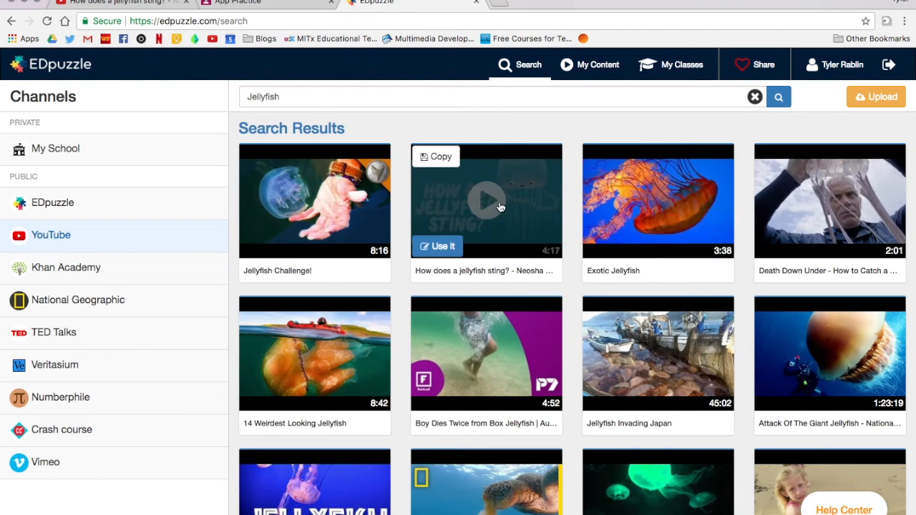
left_click(536, 212)
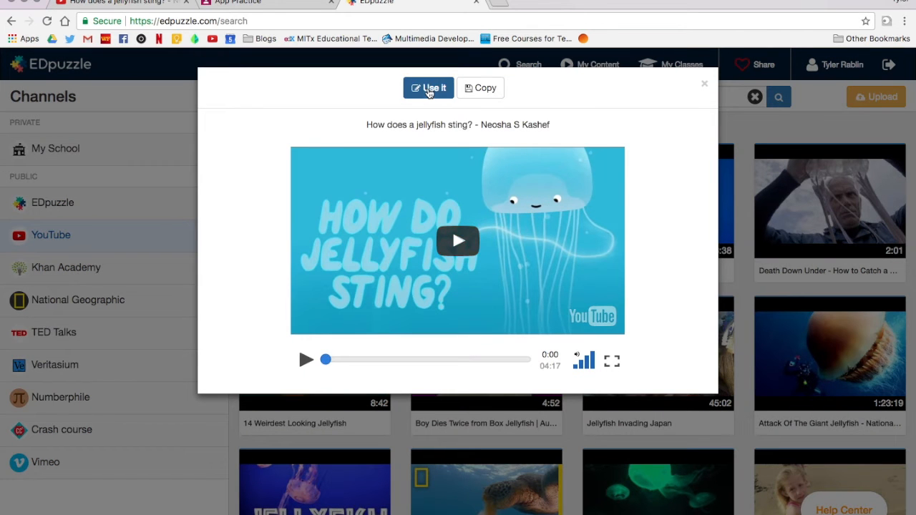
left_click(428, 89)
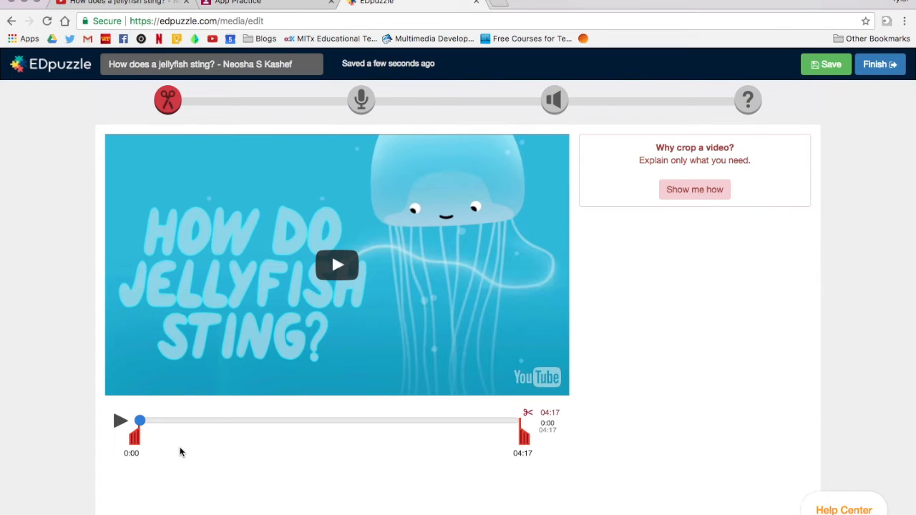
- Crop the jellyfish video so it runs from about 0:04 to 0:23, muting the sound while checking playback
left_click_drag(135, 439, 140, 440)
left_click(120, 422)
key("XF86AudioMute")
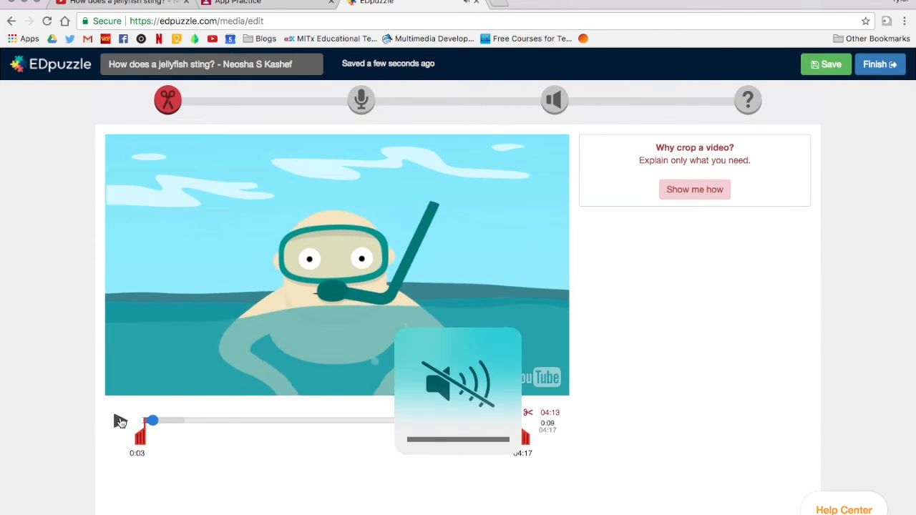
left_click(142, 442)
left_click_drag(142, 442, 143, 442)
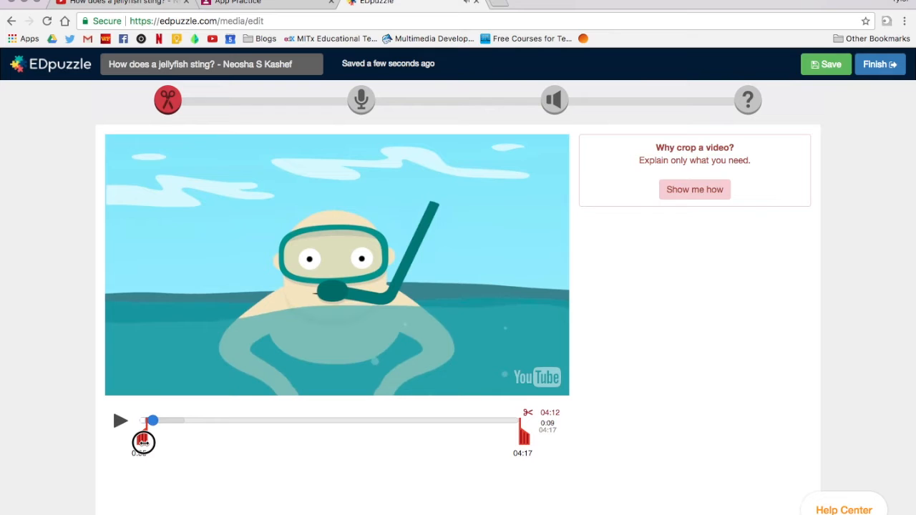
left_click_drag(522, 434, 178, 437)
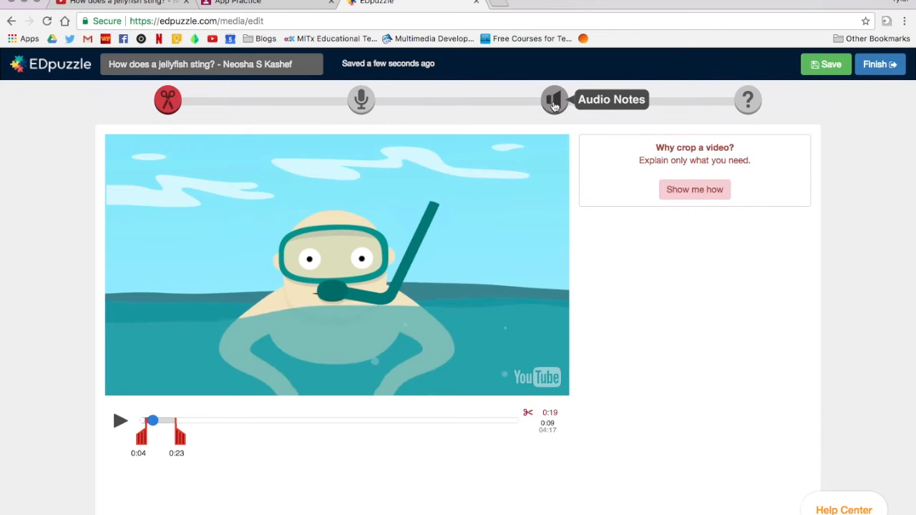
- Insert a quiz question at 0:04 of the cropped video and set its type to multiple choice
left_click(554, 103)
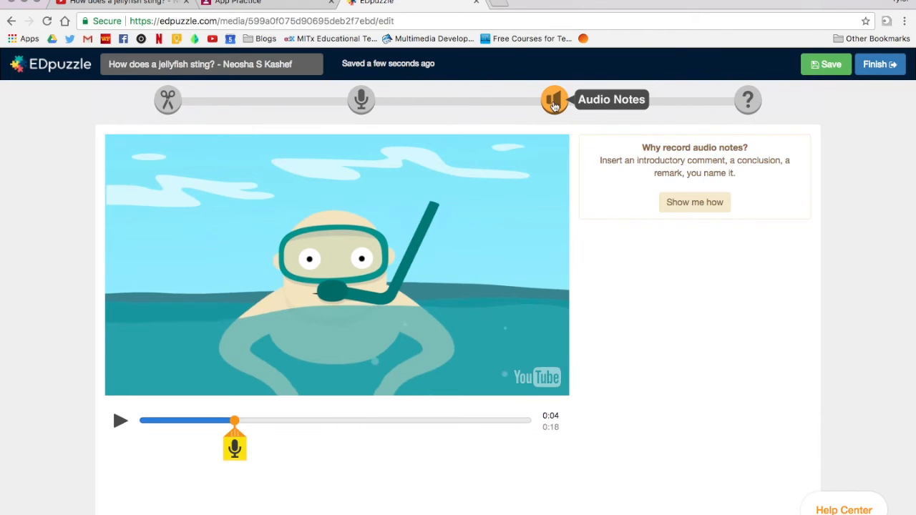
left_click(748, 104)
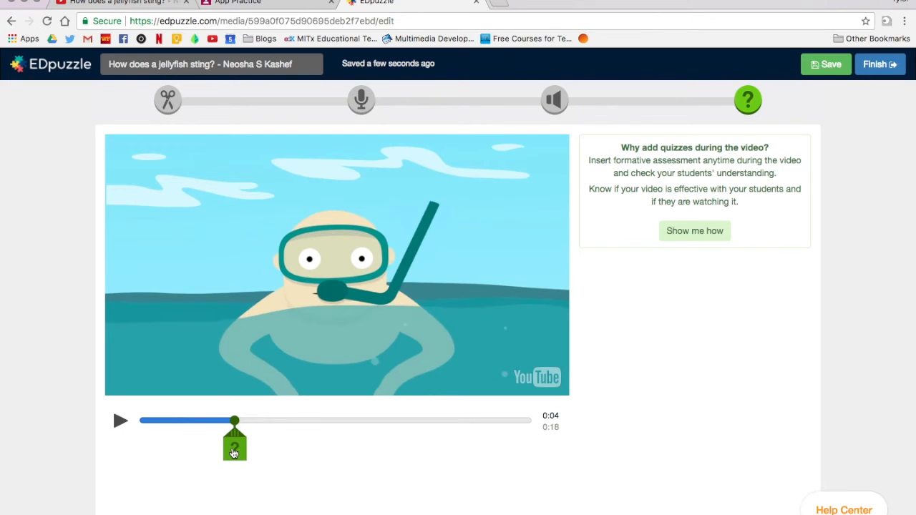
left_click(233, 448)
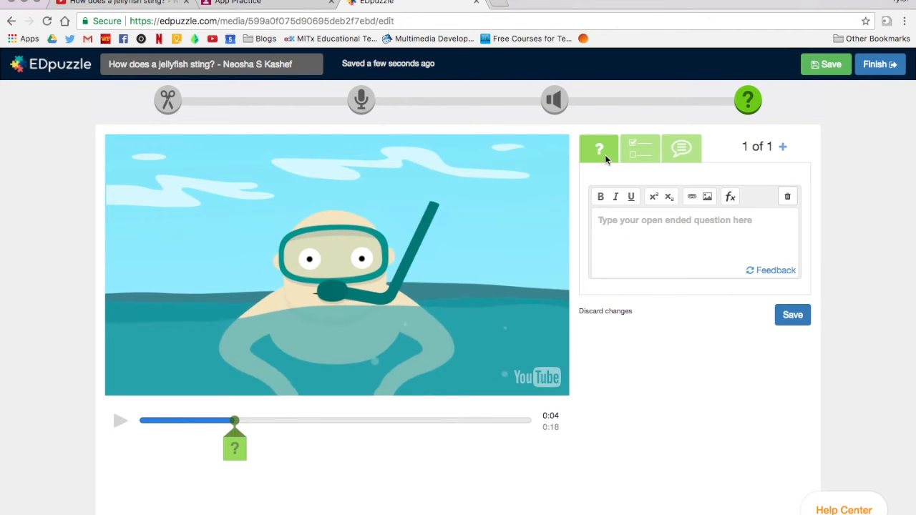
left_click(690, 150)
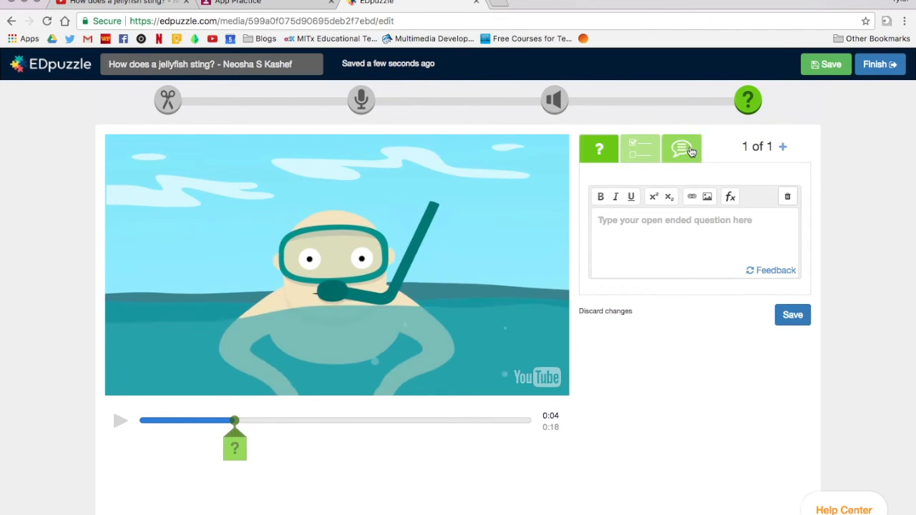
left_click(645, 148)
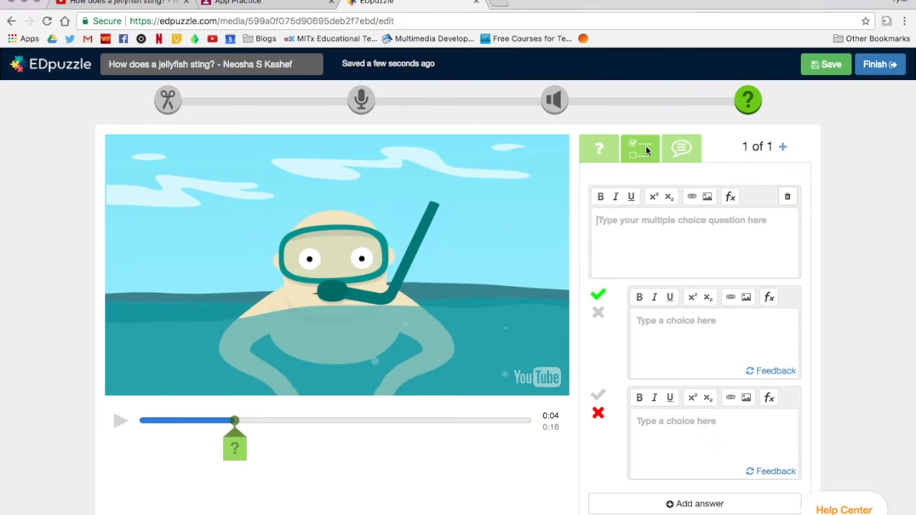
left_click(681, 149)
left_click(631, 148)
left_click(603, 152)
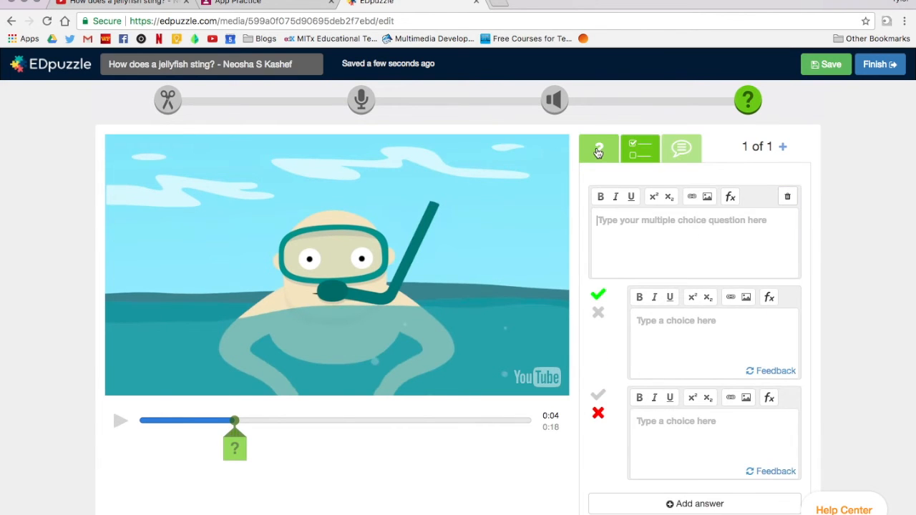
left_click(643, 151)
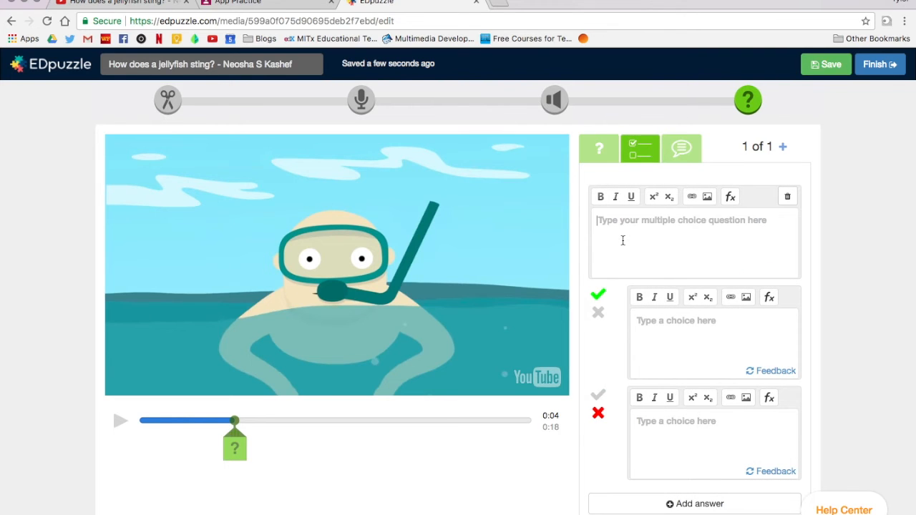
- Enter the question "Where is the person swimming?" with the answer choices "Ocean" and "Pool"
left_click(622, 240)
type("Where is")
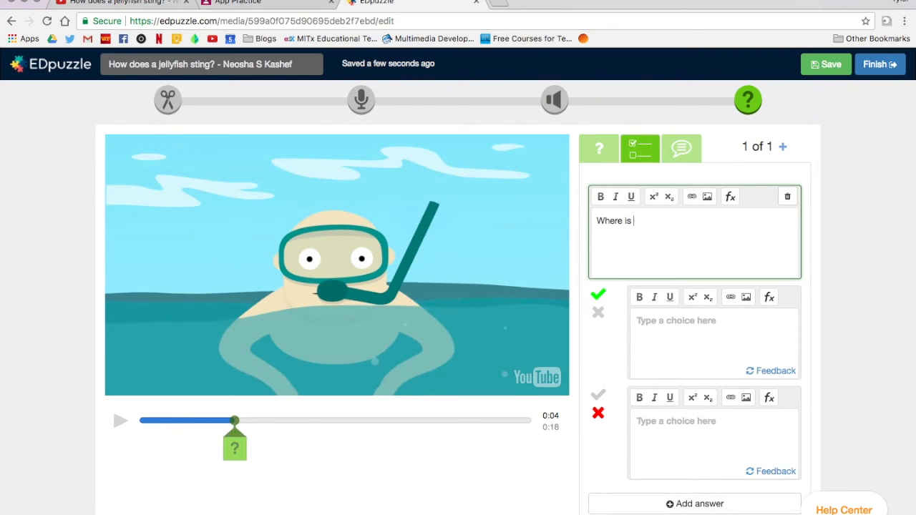
type(" the person swimming")
type("Ocean")
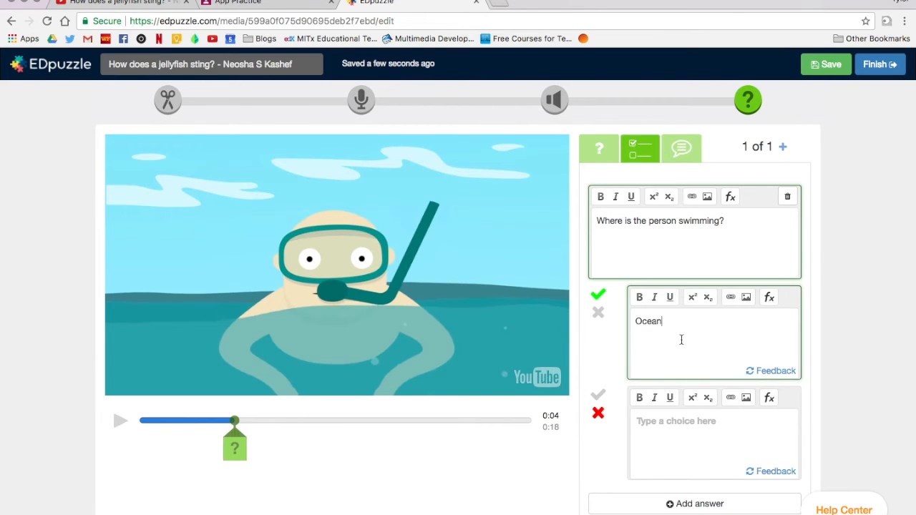
left_click(676, 424)
type("Pool")
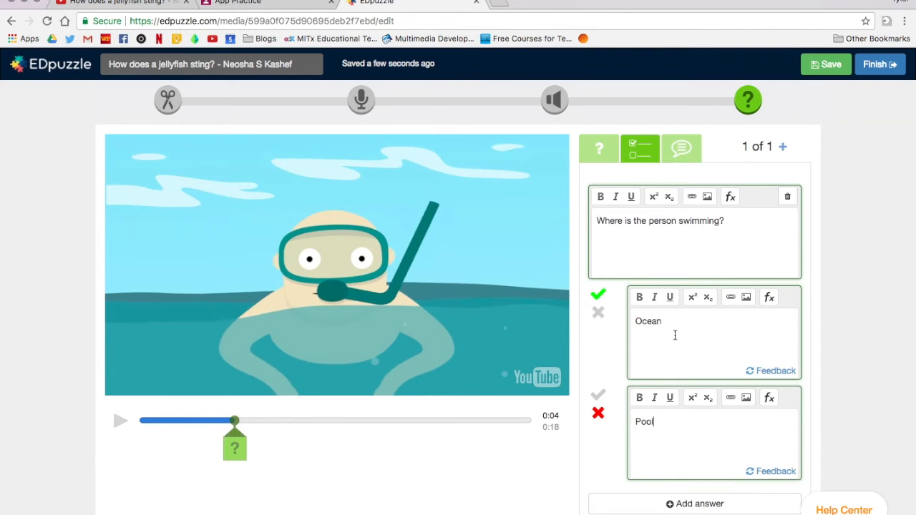
- Mark "Ocean" as the correct answer, keep "Pool" as incorrect, and save the question
left_click(598, 315)
left_click(598, 295)
left_click(598, 313)
left_click(598, 296)
scroll(747, 372, "down", 3)
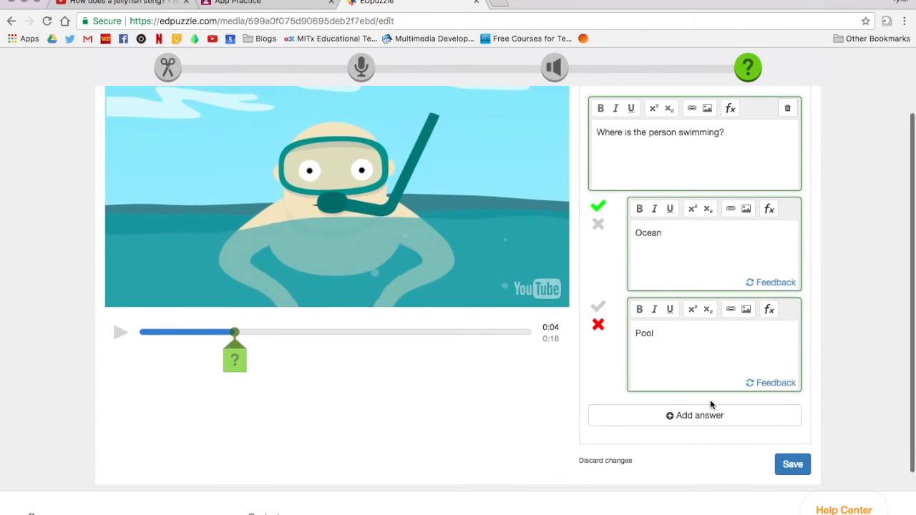
left_click(793, 465)
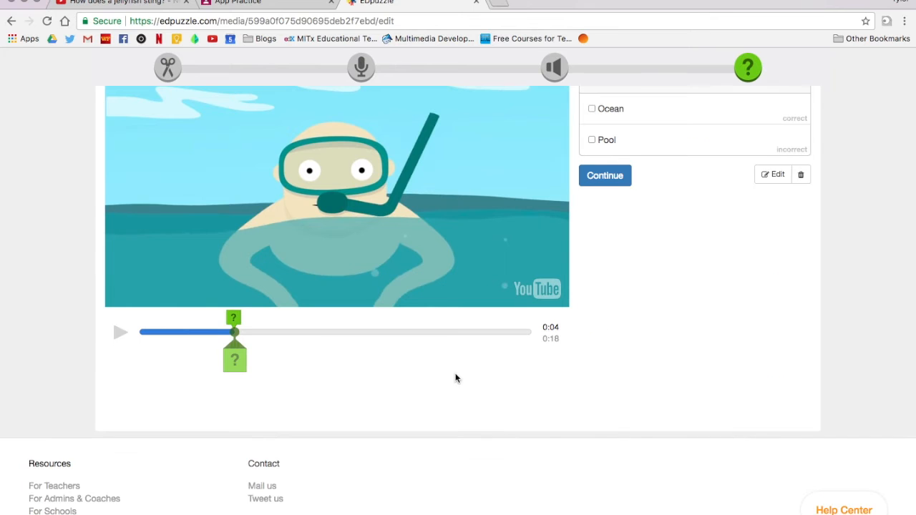
- Continue the video past the quiz question, pause it at about 0:08, and finish editing the lesson
scroll(461, 376, "up", 2)
left_click(606, 242)
left_click(608, 240)
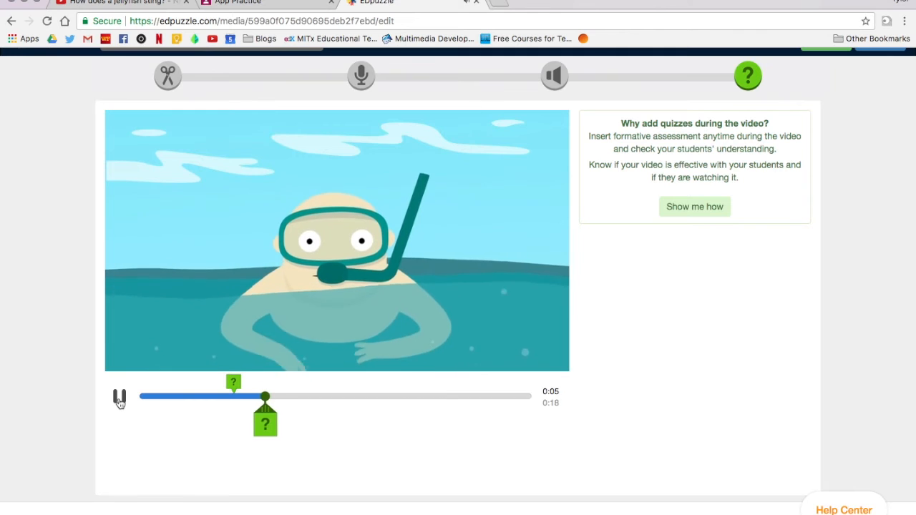
scroll(639, 371, "up", 1)
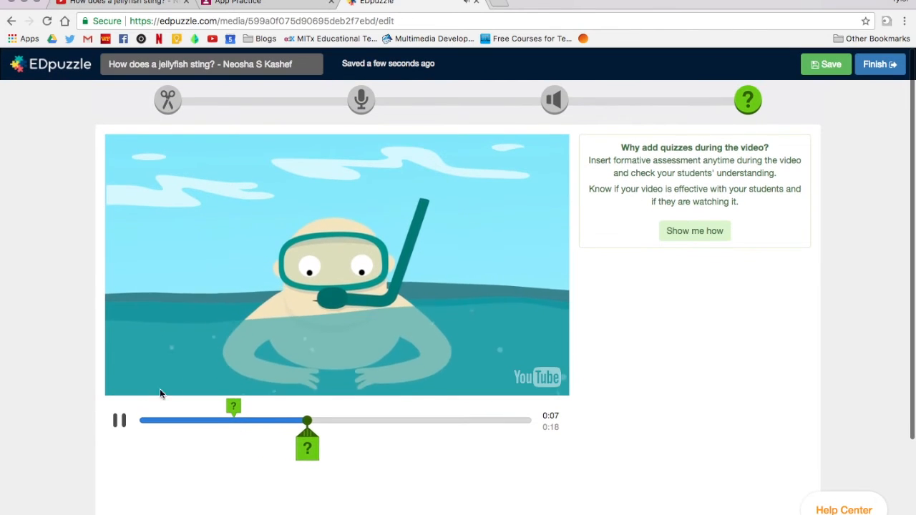
left_click(119, 424)
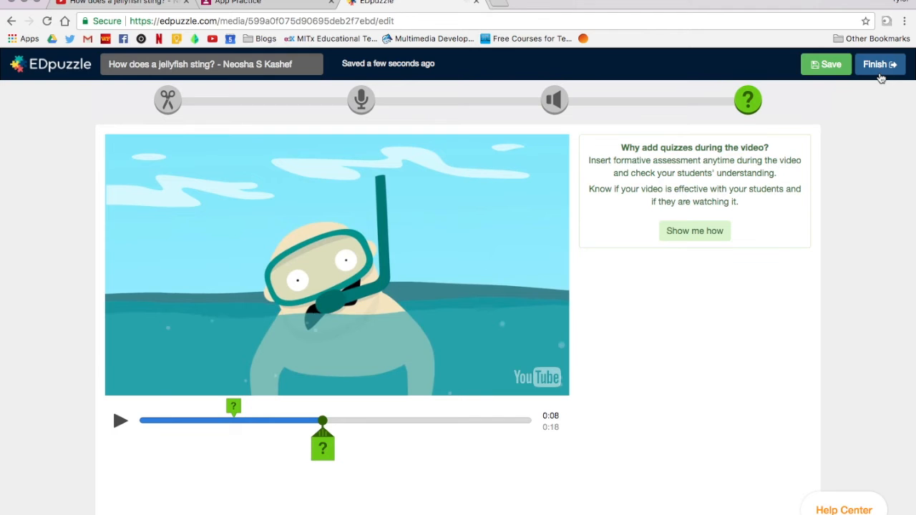
left_click(880, 65)
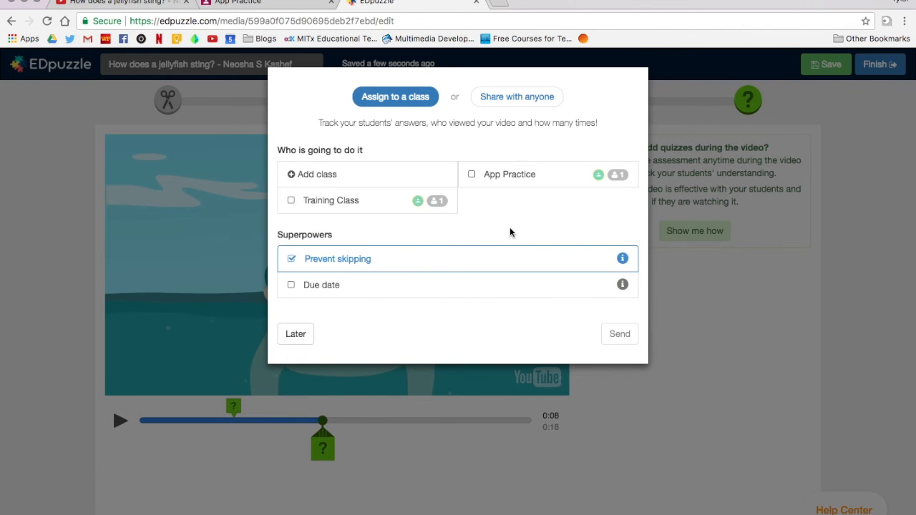
- Select the App Practice class for the assignment and set its due date to Mon Aug 21, 2017
left_click(472, 174)
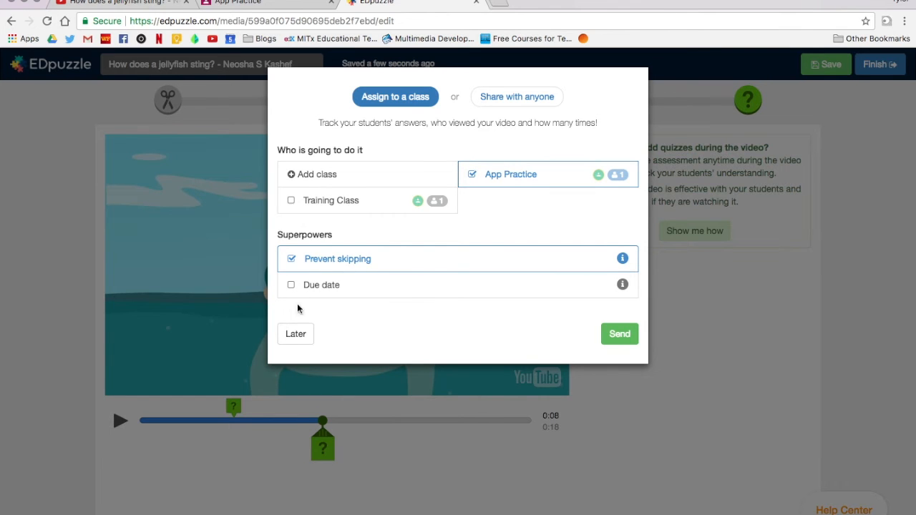
left_click(291, 285)
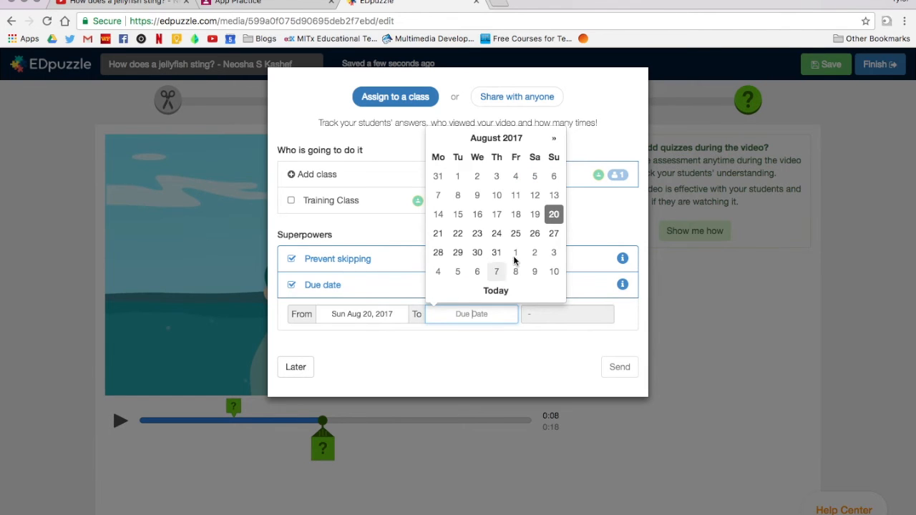
left_click(437, 233)
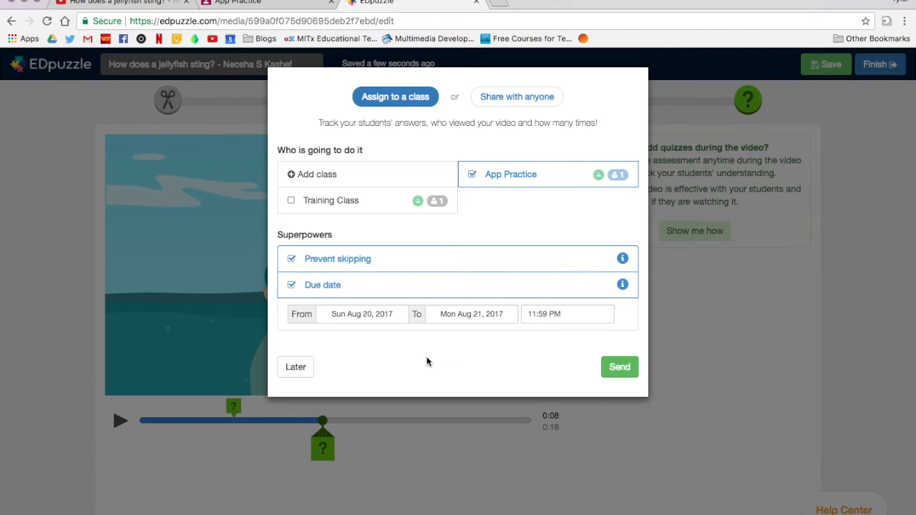
- Check the public sharing options, then assign the lesson to App Practice with a Mon Aug 21, 2017 due date and send it
left_click(515, 99)
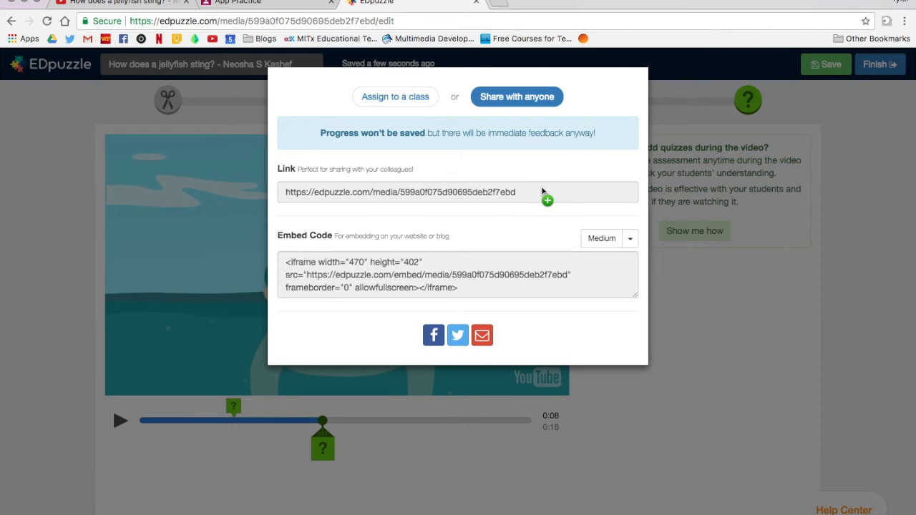
left_click(398, 100)
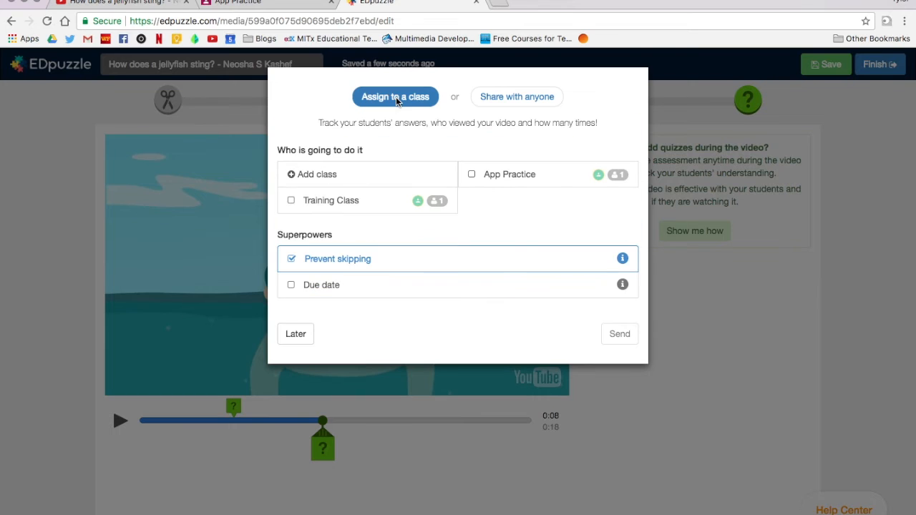
left_click(472, 176)
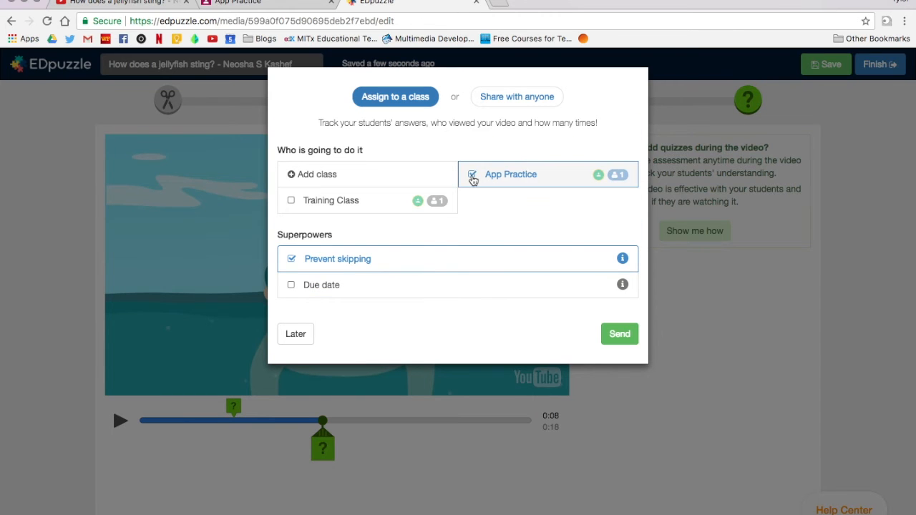
left_click(290, 284)
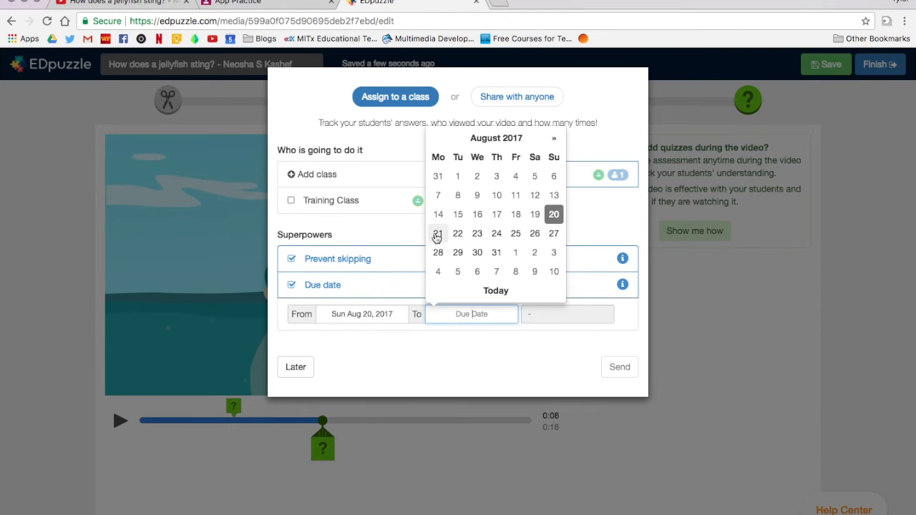
left_click(438, 233)
left_click(620, 369)
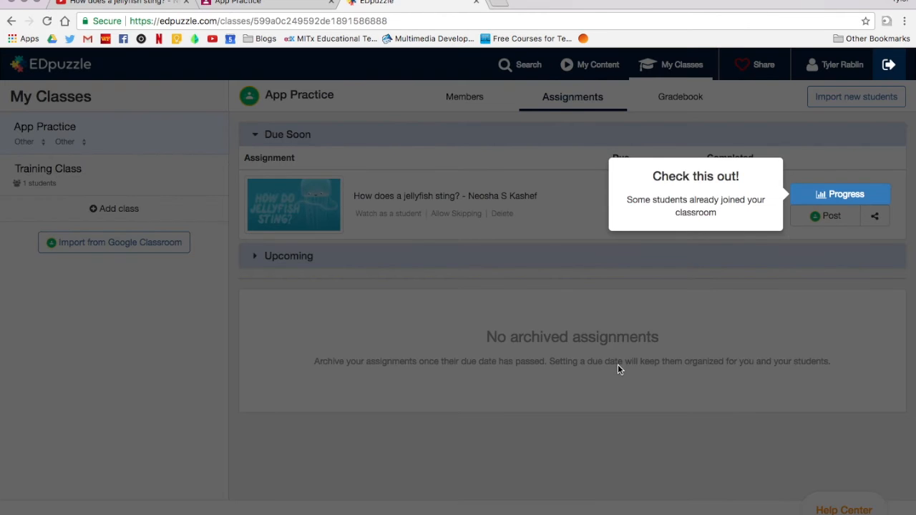
left_click(683, 213)
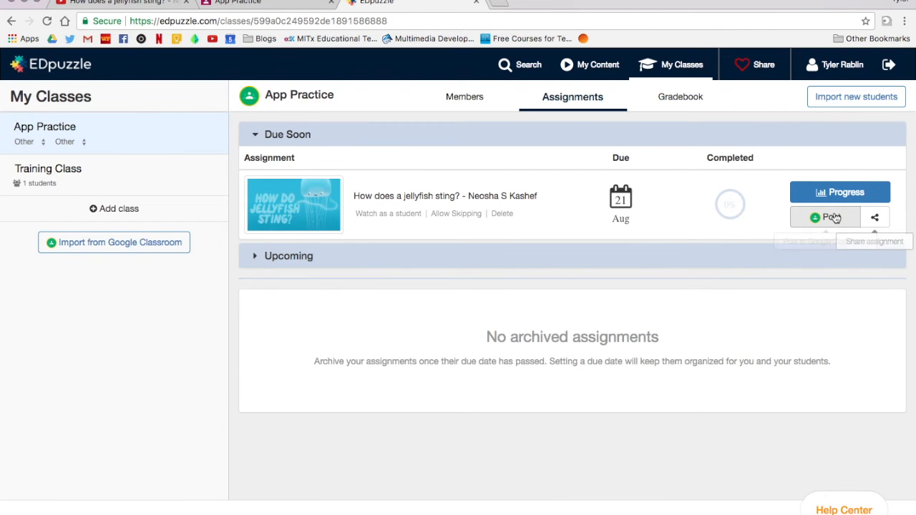
- Share the jellyfish assignment to the App Practice class in Google Classroom as an announcement
left_click(825, 217)
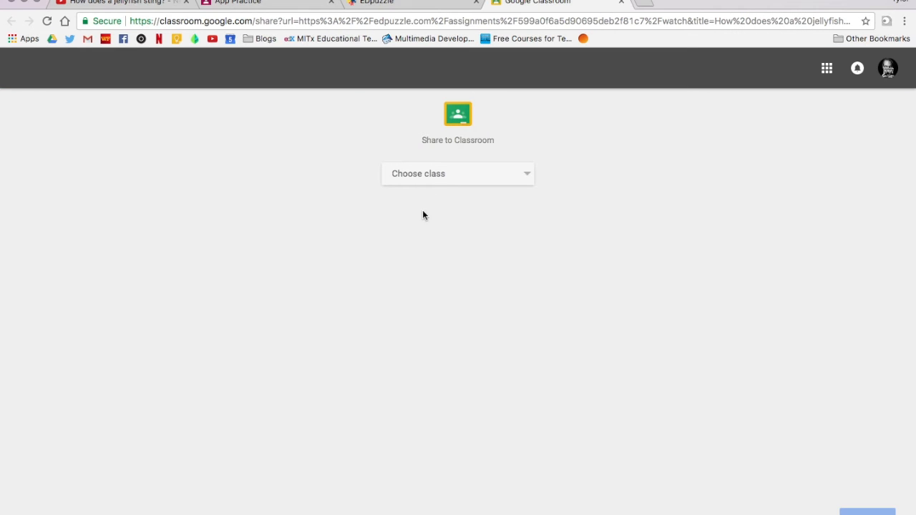
left_click(430, 181)
left_click(431, 228)
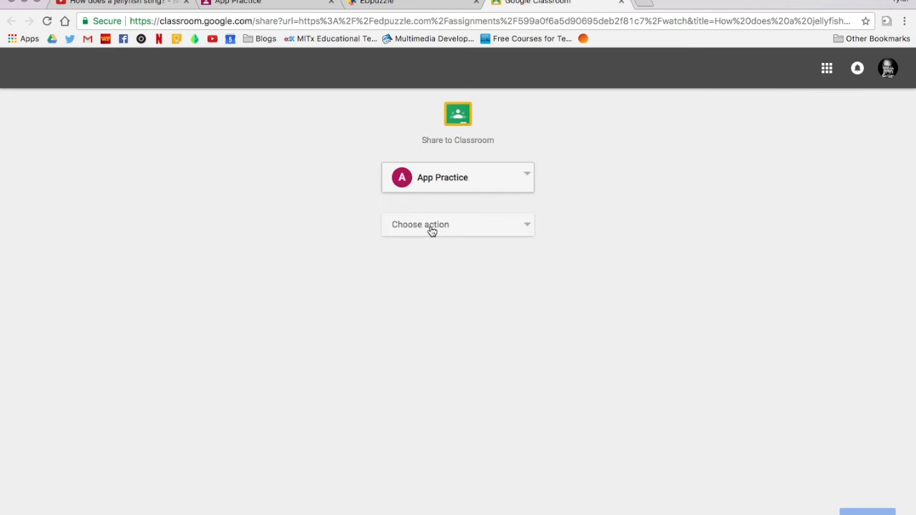
left_click(443, 227)
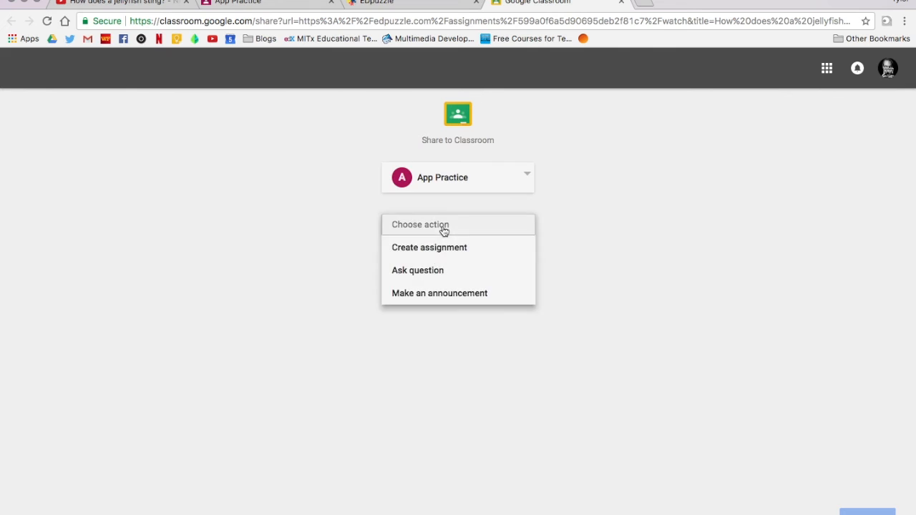
left_click(429, 294)
left_click(867, 510)
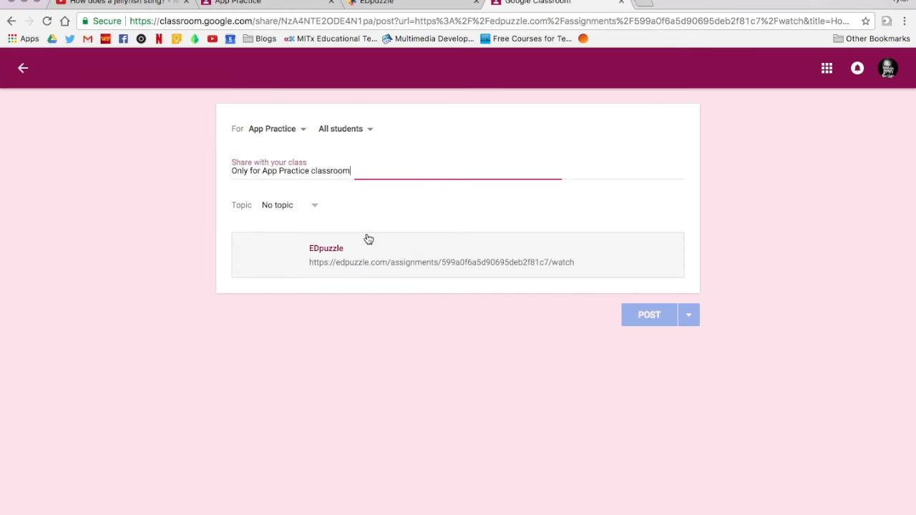
- Replace the announcement text with "Click here!" and post it to the class
key("super+a")
key("BackSpace")
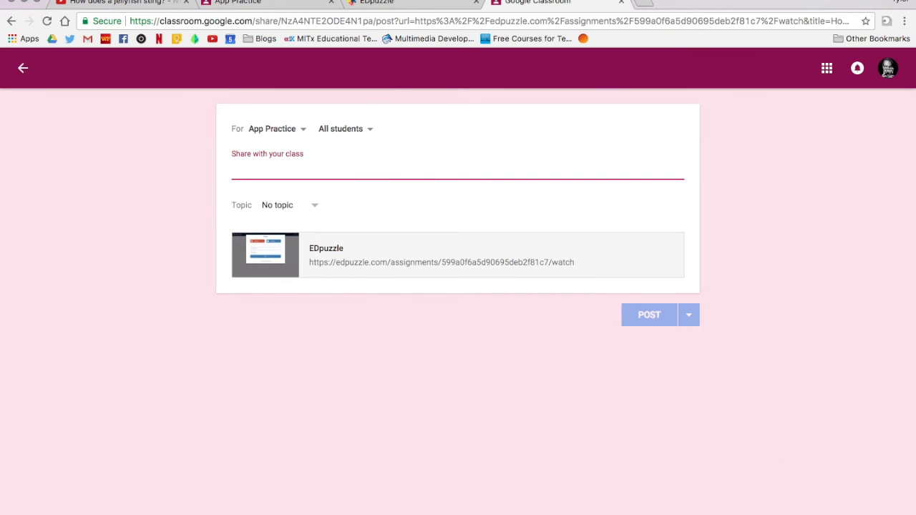
type("Click here!")
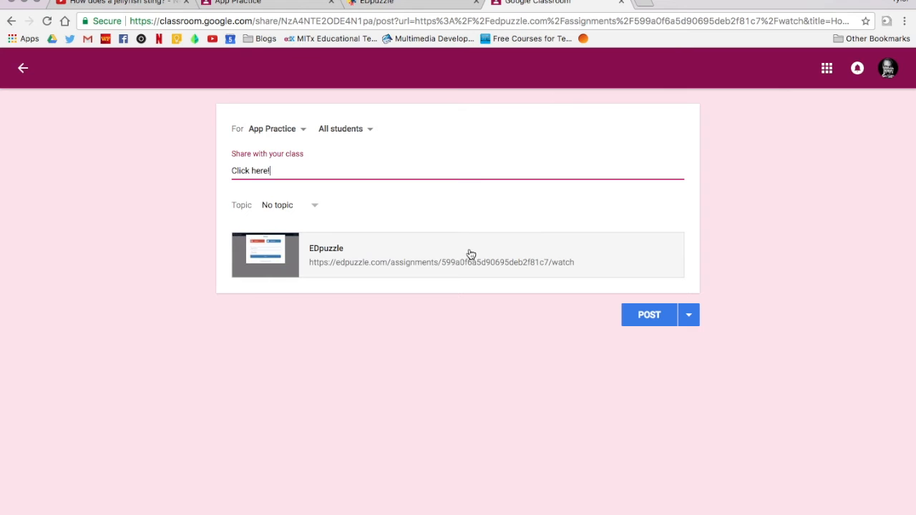
left_click(633, 315)
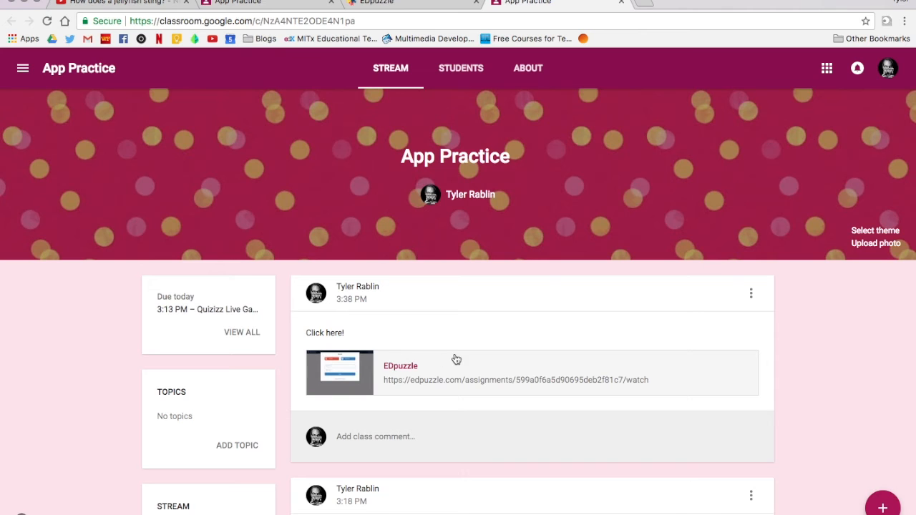
- Switch to the student's browser window and open the EDpuzzle assignment from the App Practice stream in Google Classroom
left_click_drag(912, 167, 430, 178)
left_click(586, 278)
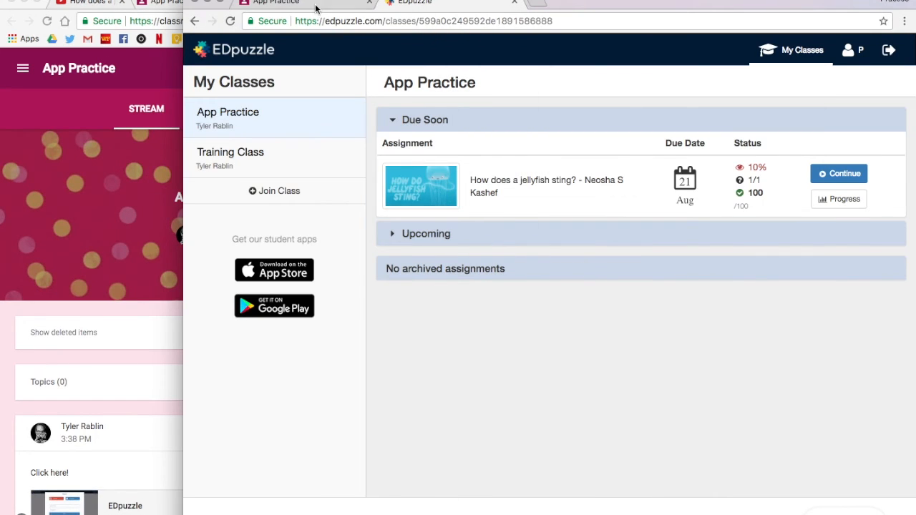
left_click(297, 3)
left_click_drag(184, 256, 4, 265)
left_click(505, 93)
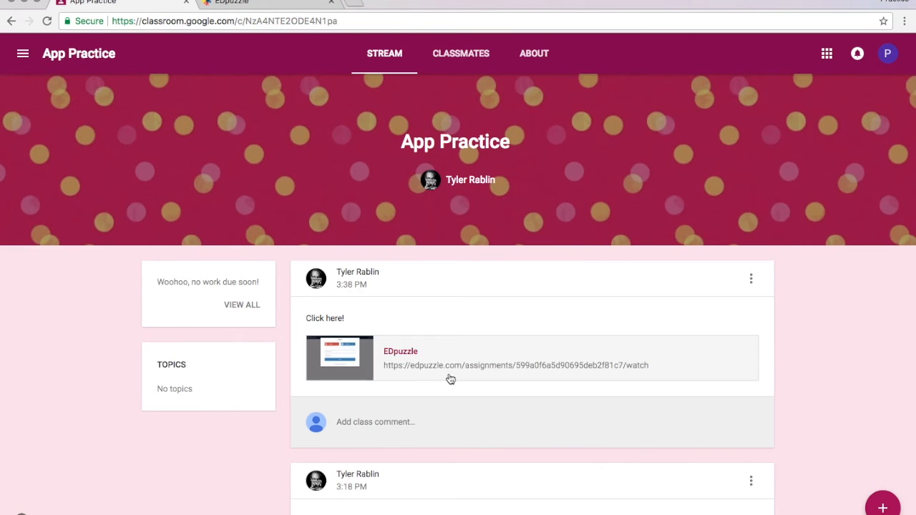
left_click(409, 351)
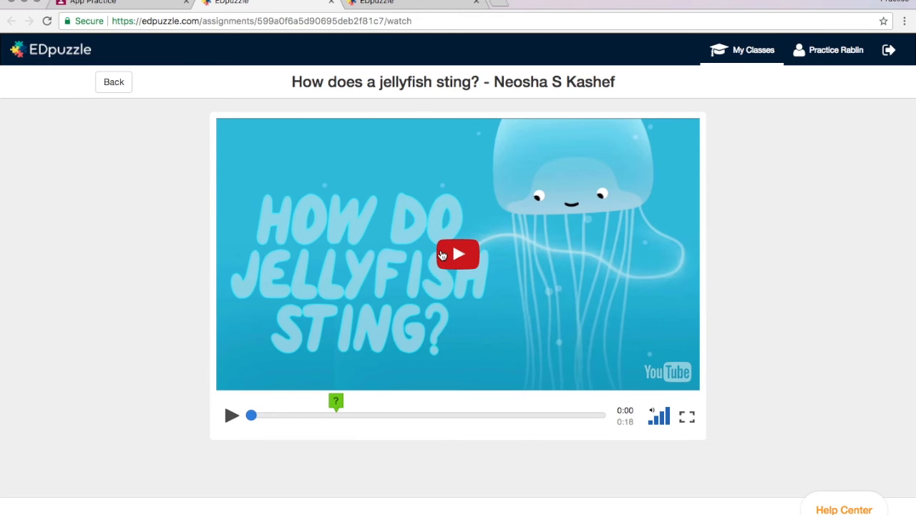
- Play the video as the student, submit "Ocean" as the answer to the swimming question, and continue watching
key("XF86AudioMute")
left_click(441, 255)
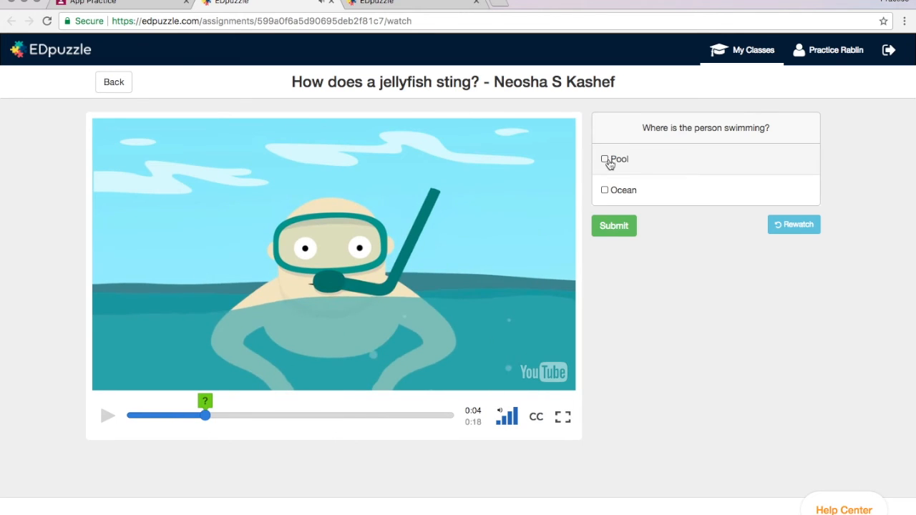
left_click(605, 191)
left_click(613, 226)
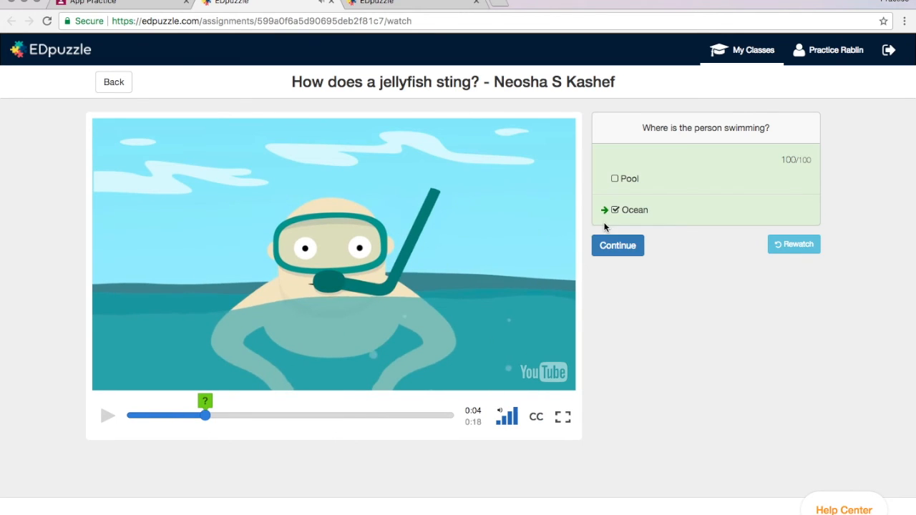
left_click(620, 250)
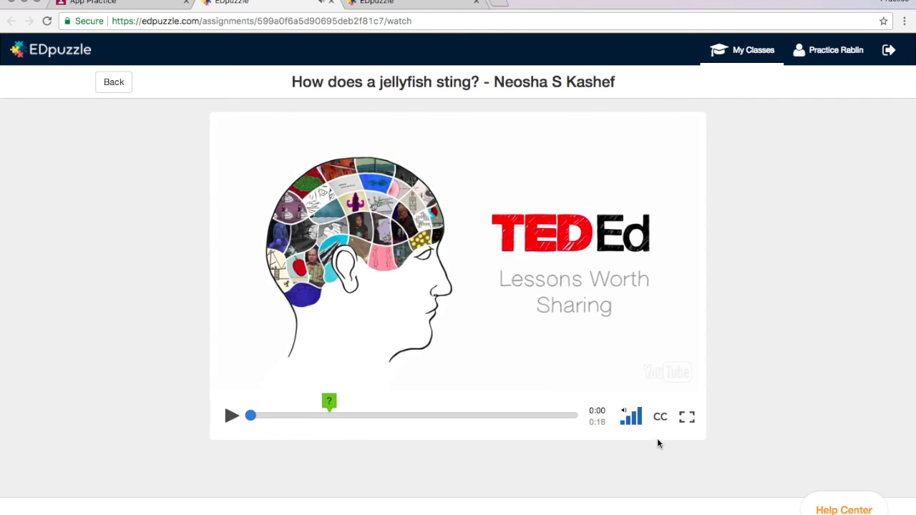
- Review the student's own progress report for the jellyfish assignment and return to the App Practice class
scroll(805, 434, "down", 2)
scroll(805, 434, "up", 2)
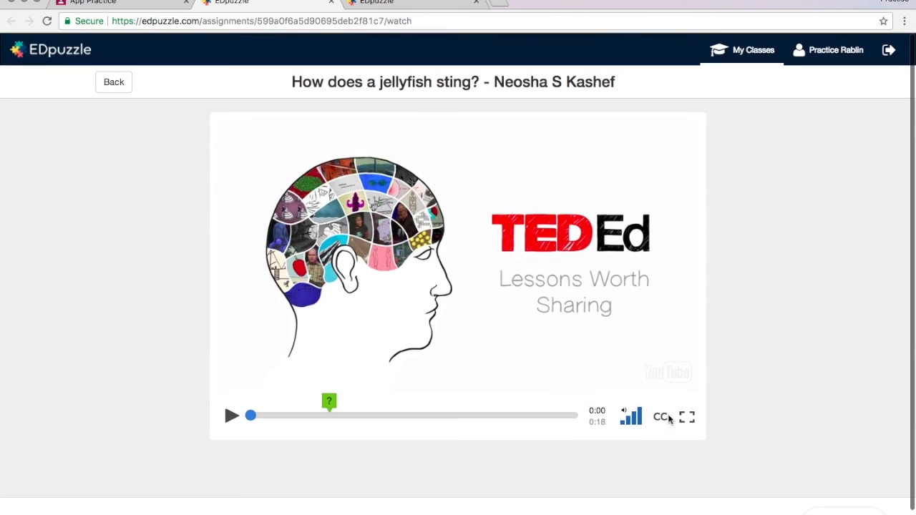
left_click(122, 83)
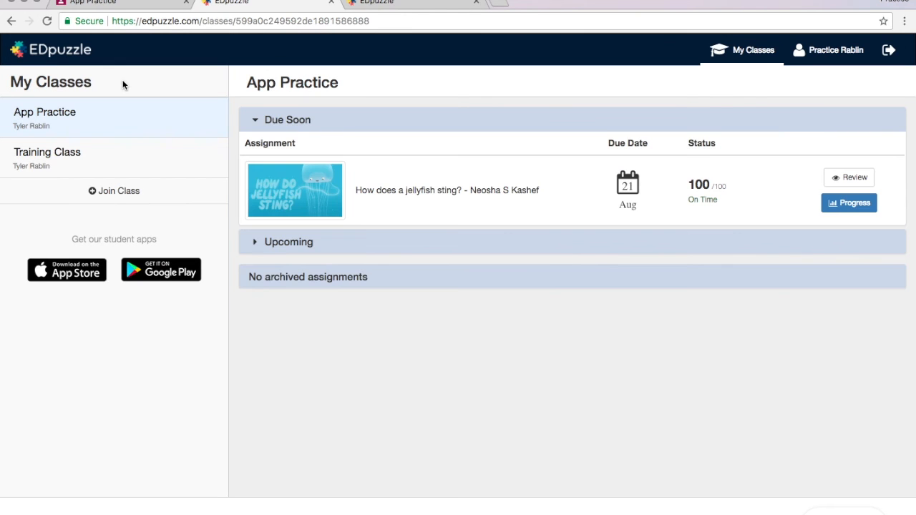
left_click(845, 206)
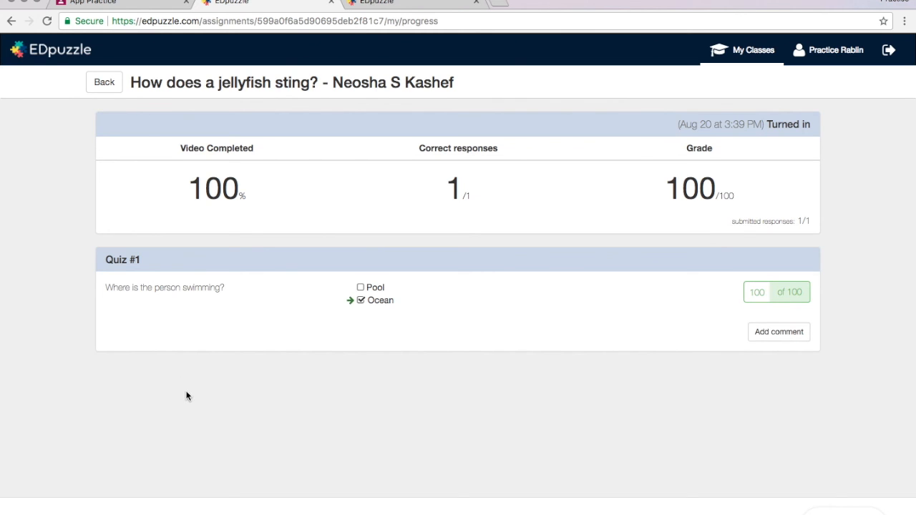
left_click(97, 76)
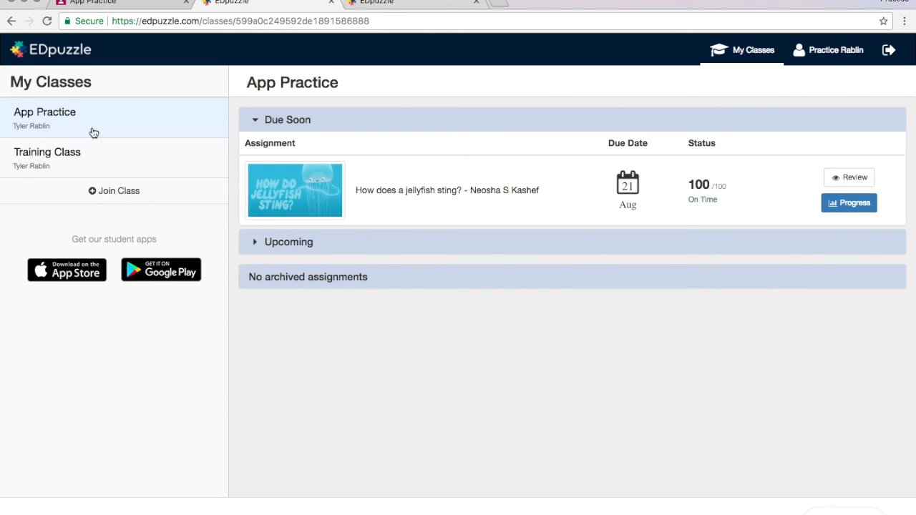
left_click(41, 169)
left_click(37, 134)
- Switch back to the teacher's browser window and bring up App Practice in EDpuzzle
key("ctrl+Up")
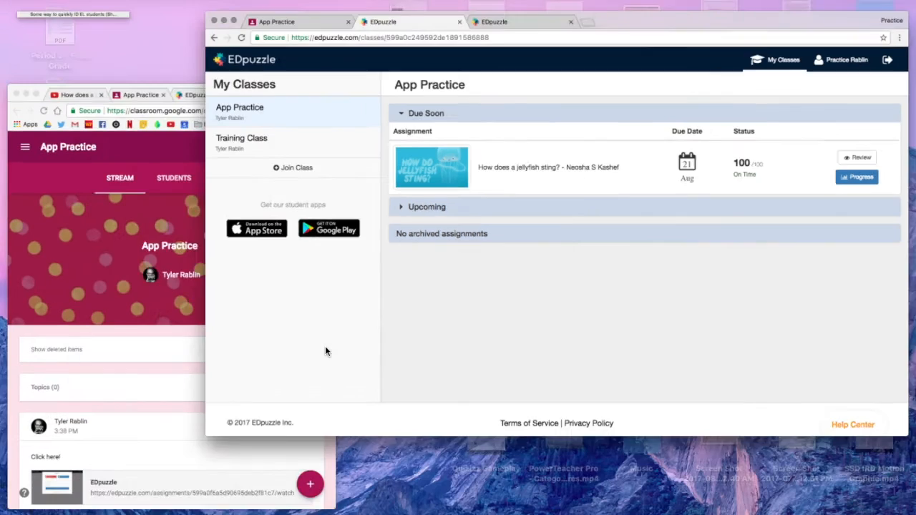
left_click(229, 304)
left_click_drag(426, 88, 913, 153)
left_click(379, 5)
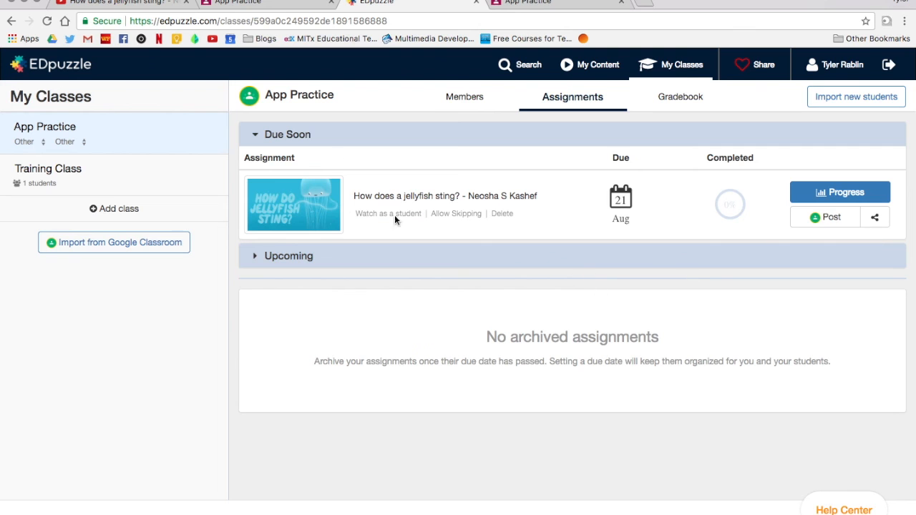
- Look at the App Practice gradebook, then return to the class assignments to check the updated completion
left_click(680, 96)
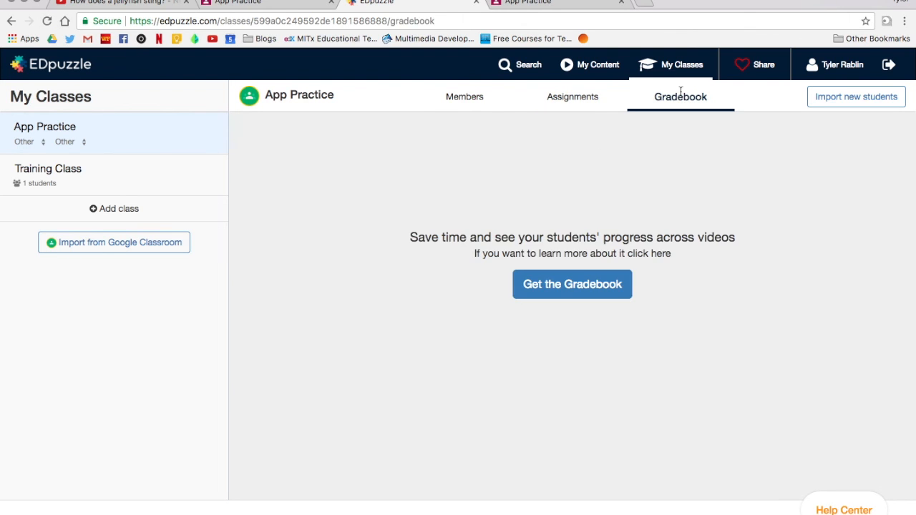
left_click(664, 72)
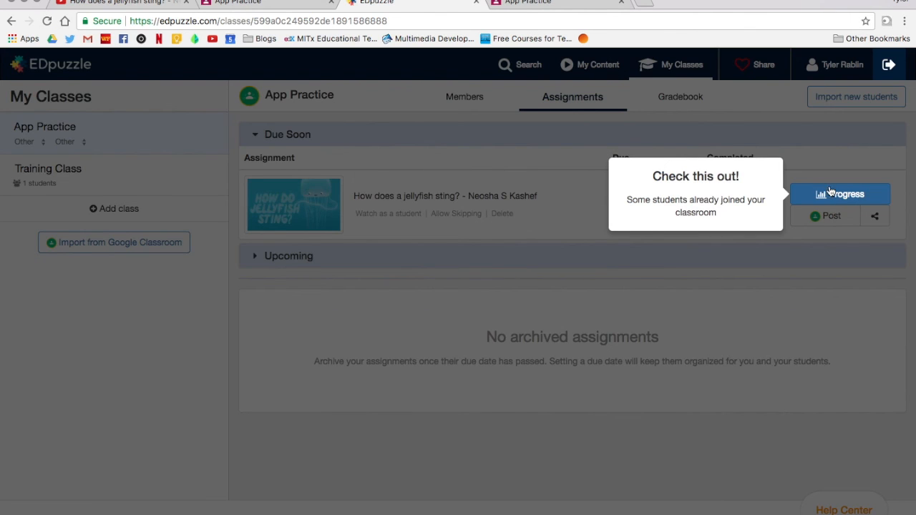
left_click(638, 244)
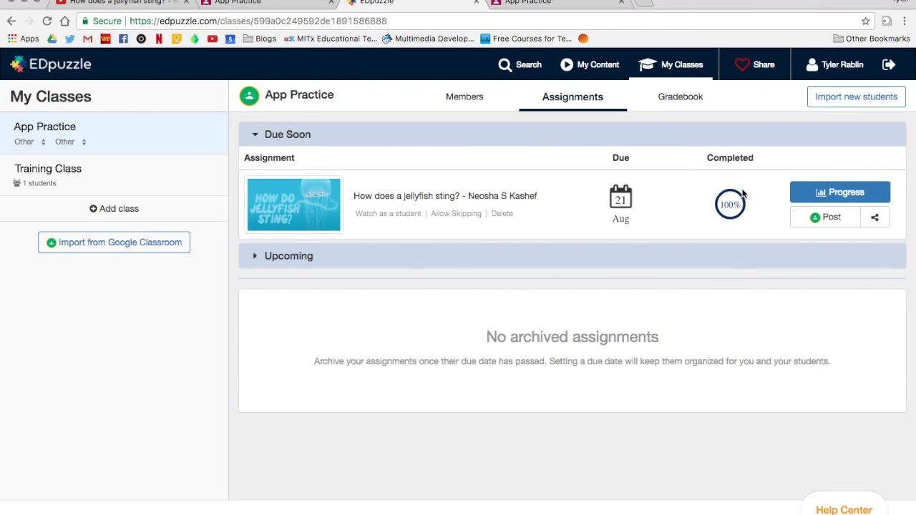
- Examine the class progress on the jellyfish assignment by student and by question
left_click(827, 195)
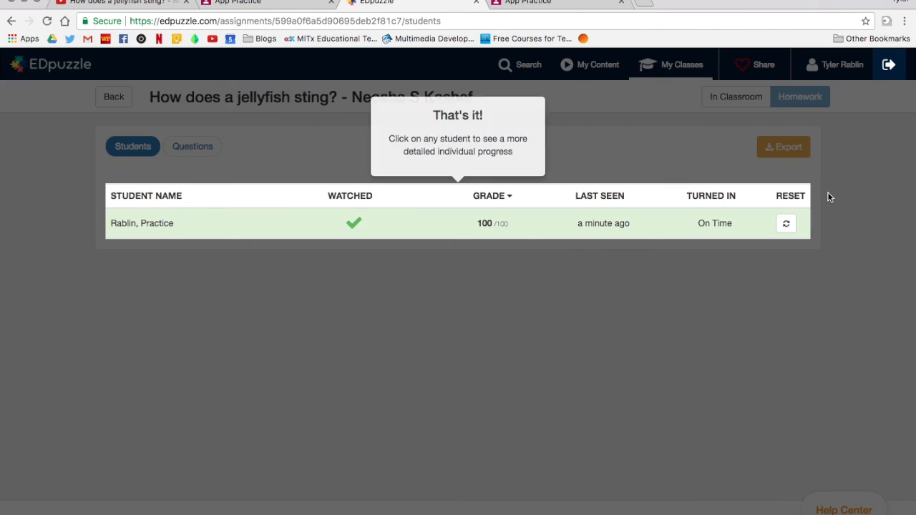
left_click(580, 165)
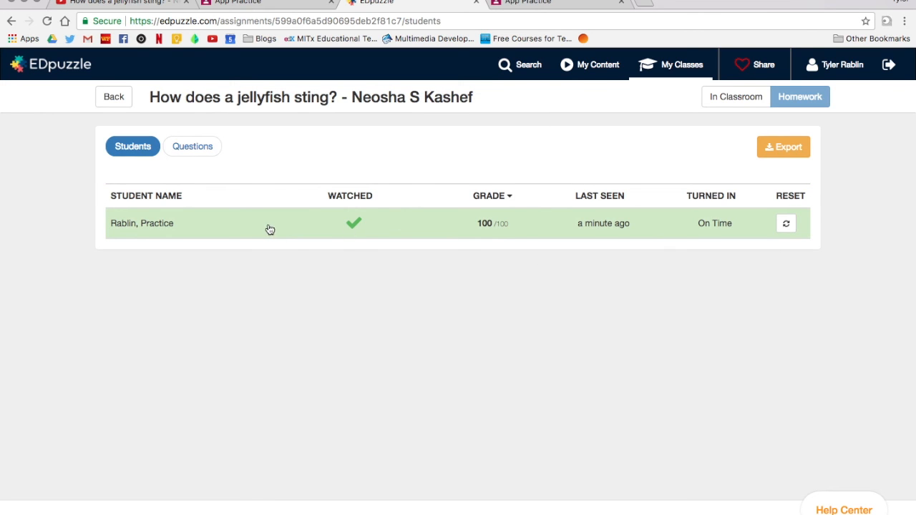
left_click(192, 146)
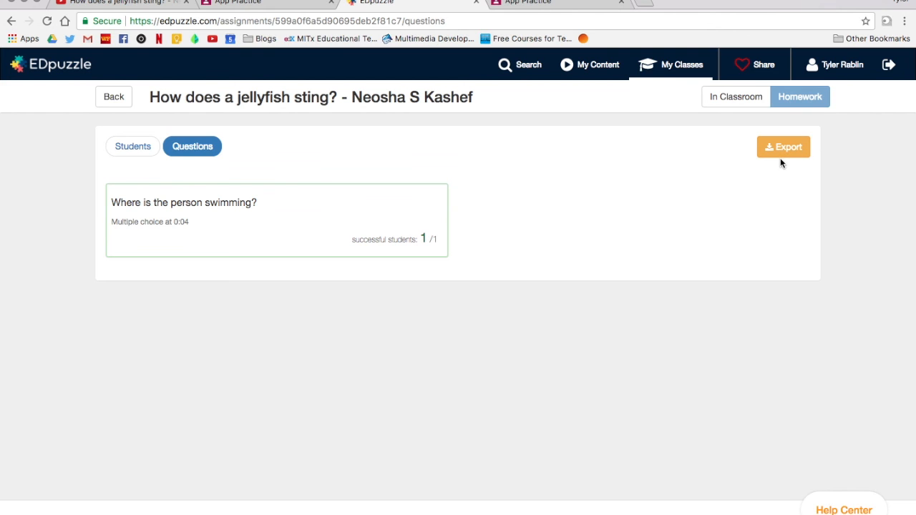
- Return to the App Practice assignments overview and dismiss the tip about students having joined
left_click(587, 65)
left_click(672, 68)
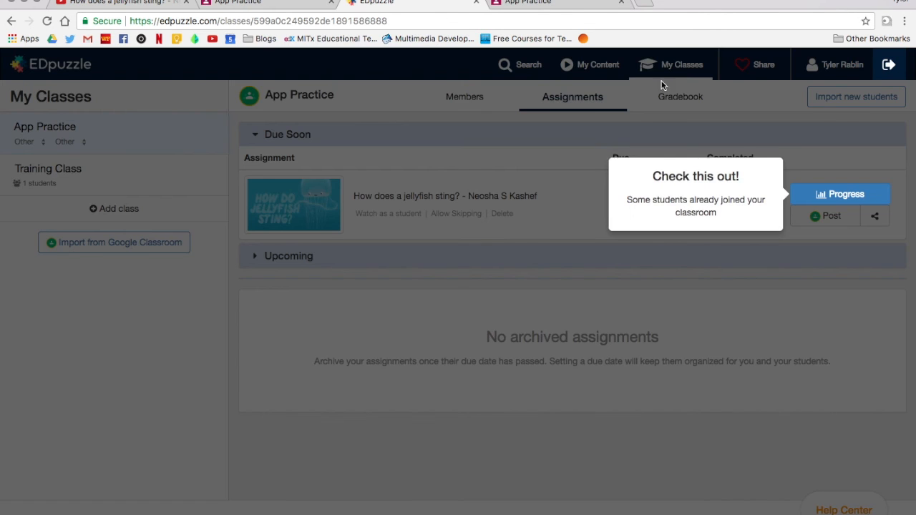
left_click(536, 207)
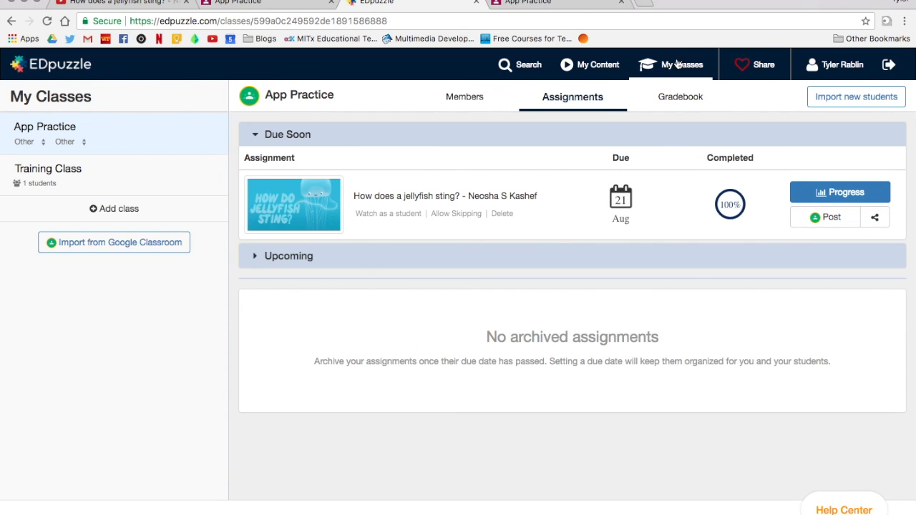